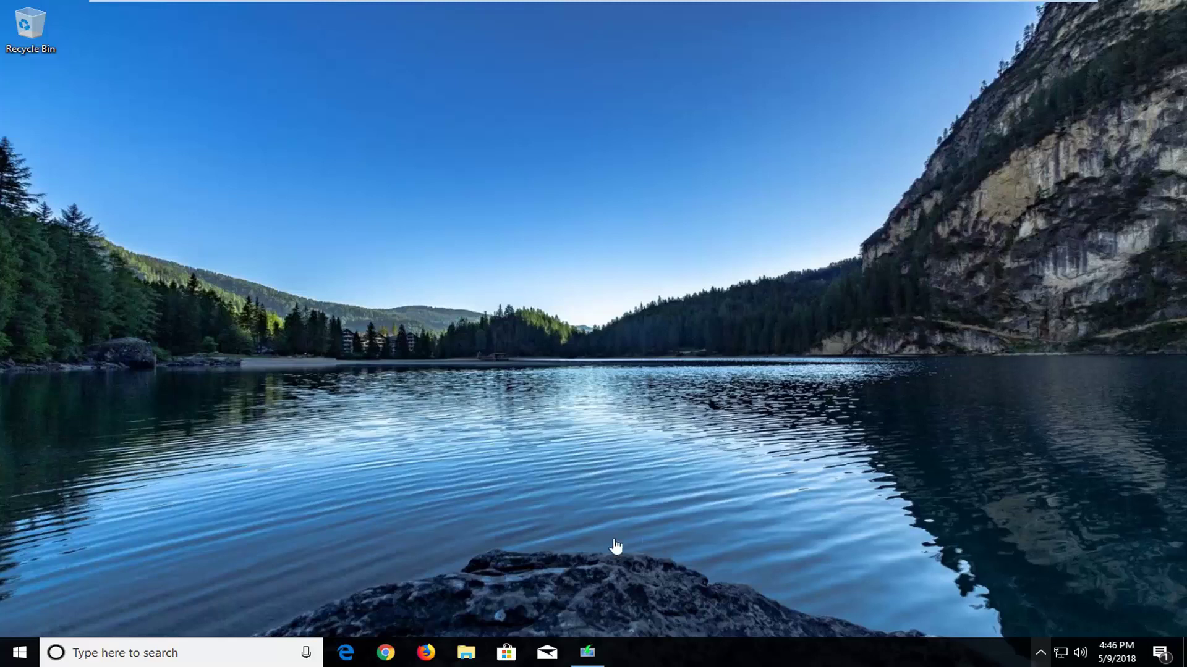
Step: Launch Google Chrome from its taskbar icon
click(386, 653)
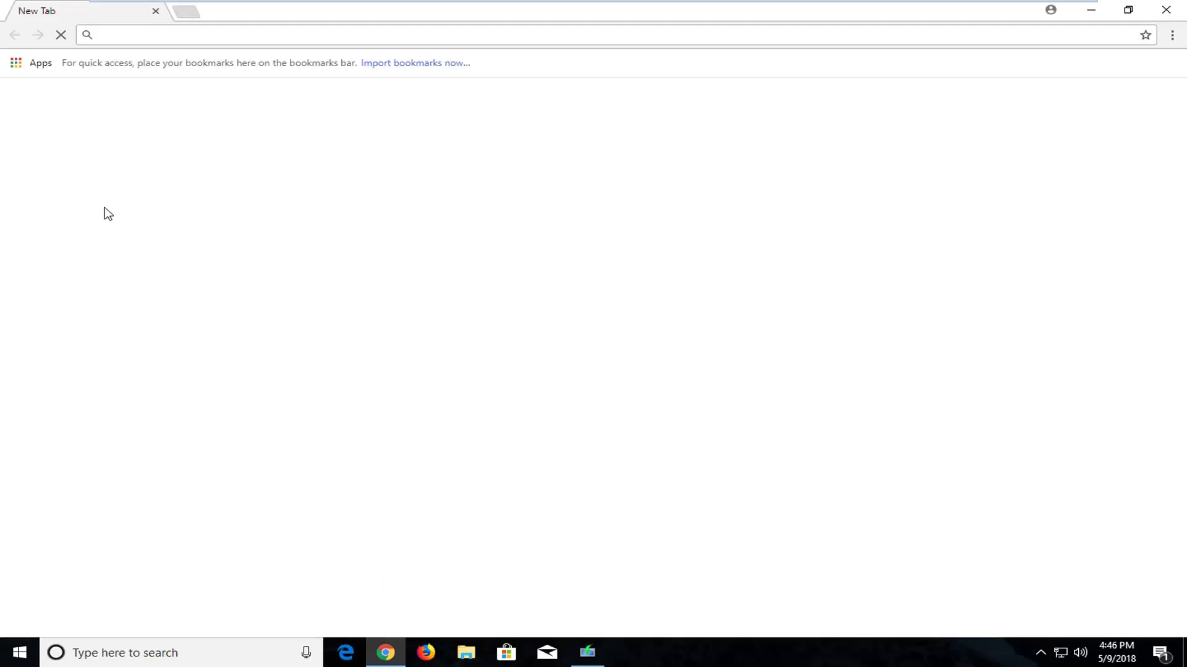
Step: Load google.com and start typing the query 'realtek high definition audio codec' into Google search
text(google.com)
key(Return)
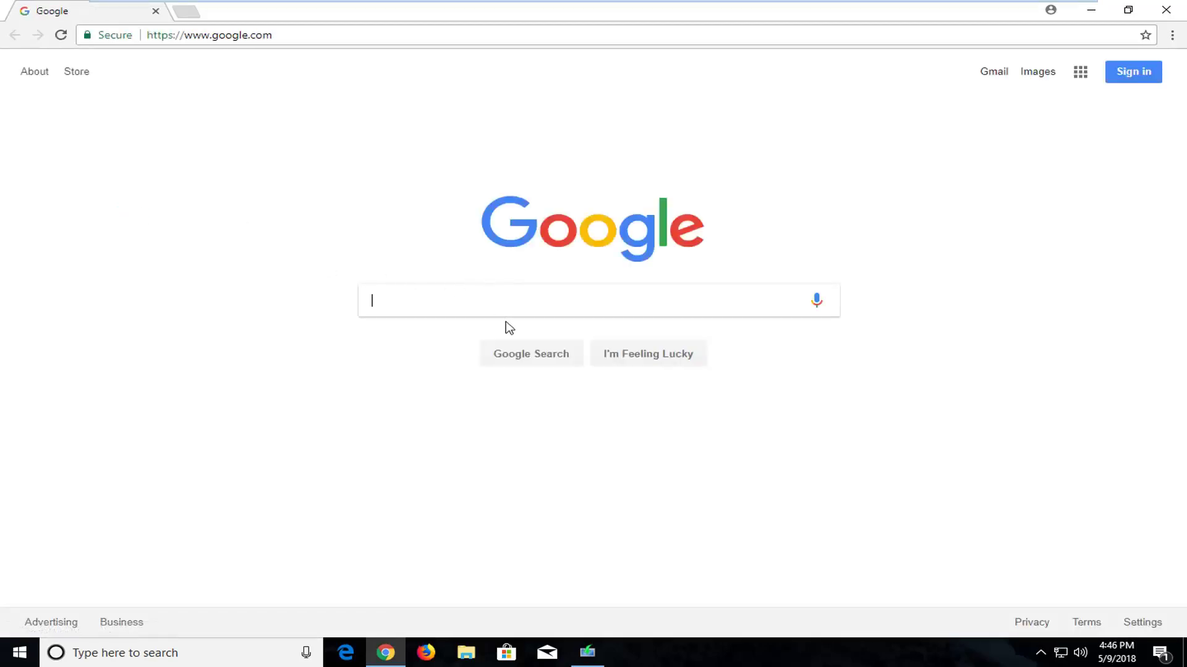
text(rea)
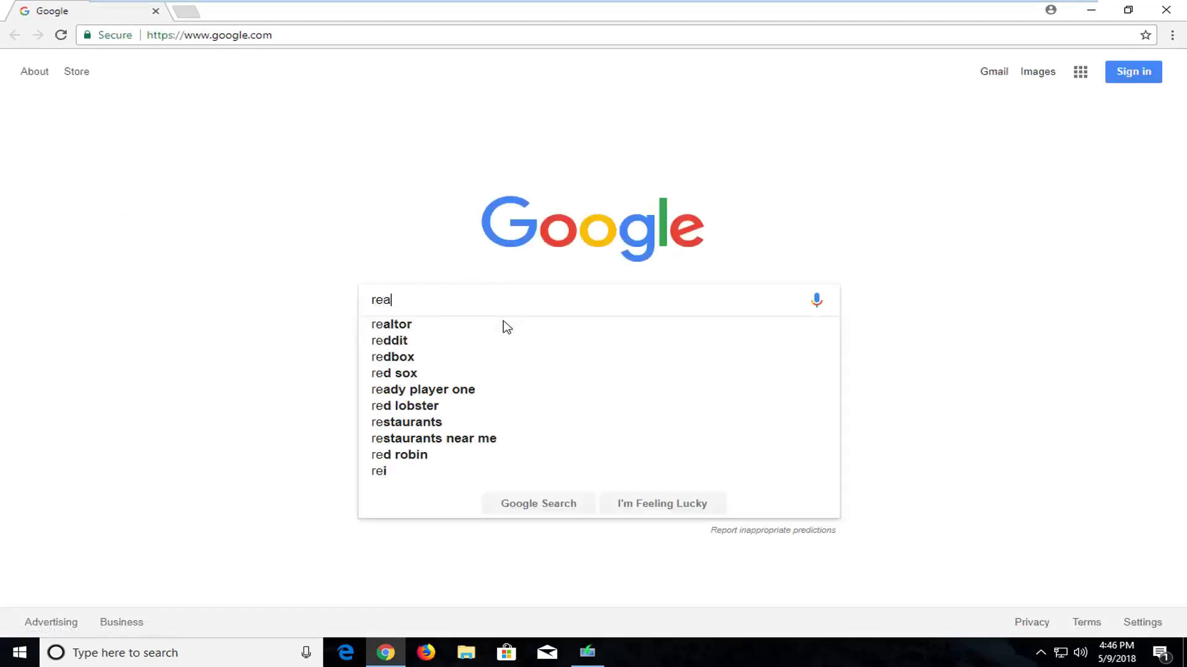
text(lte)
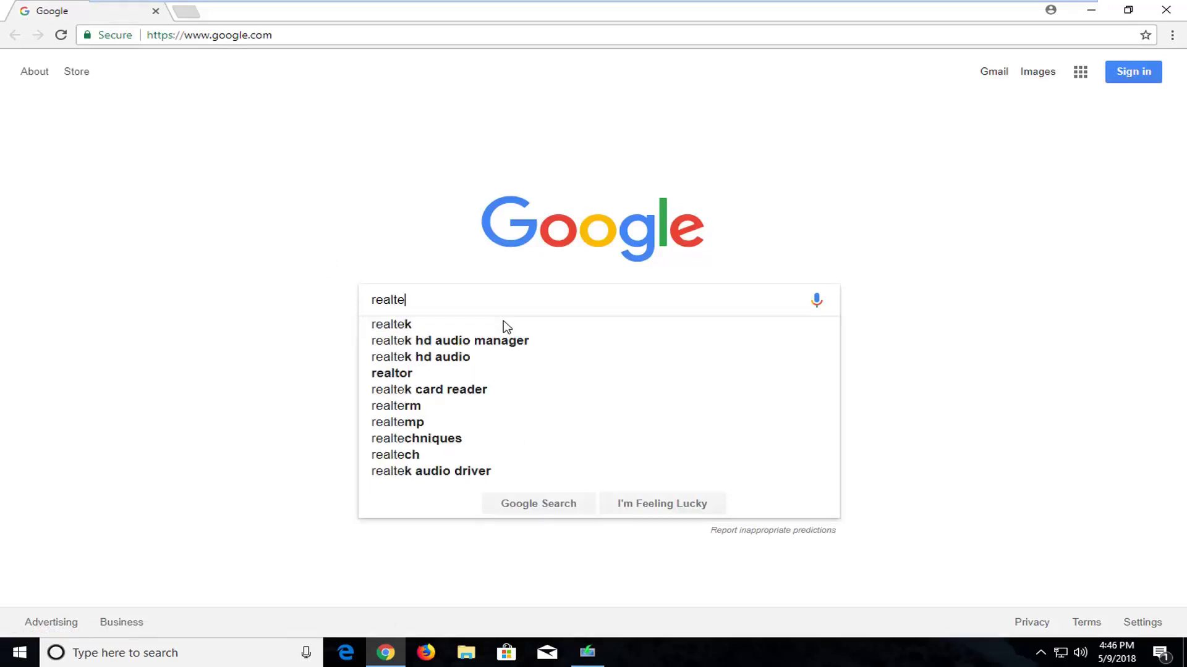
text(k high def)
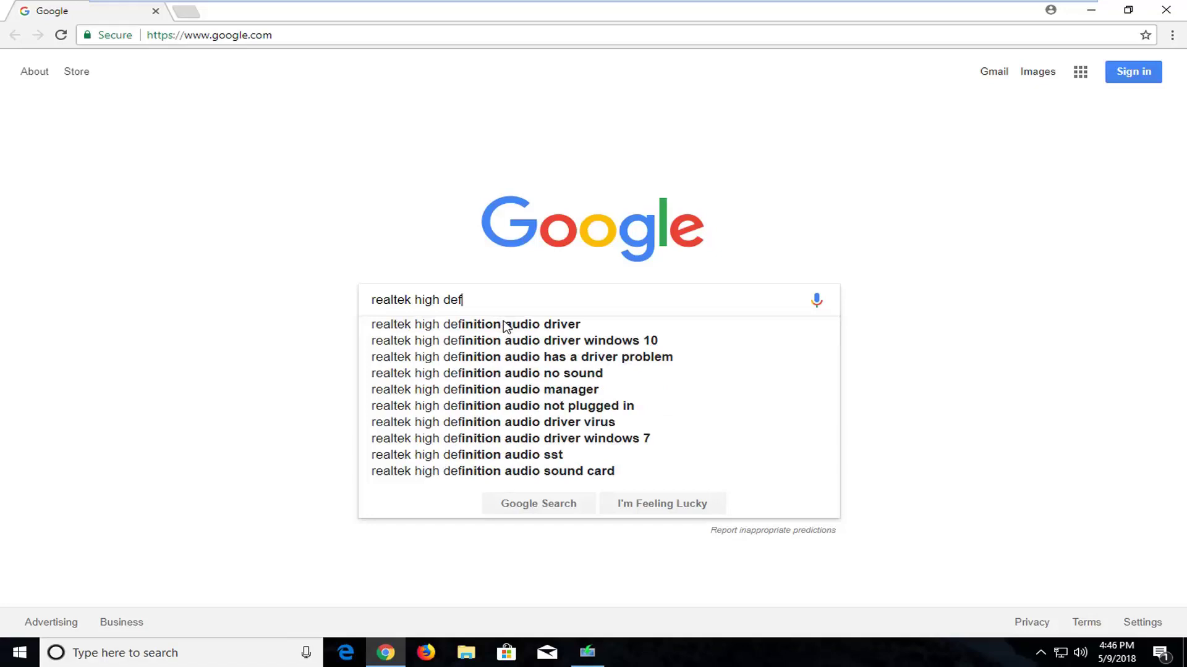
text(inition audio coe)
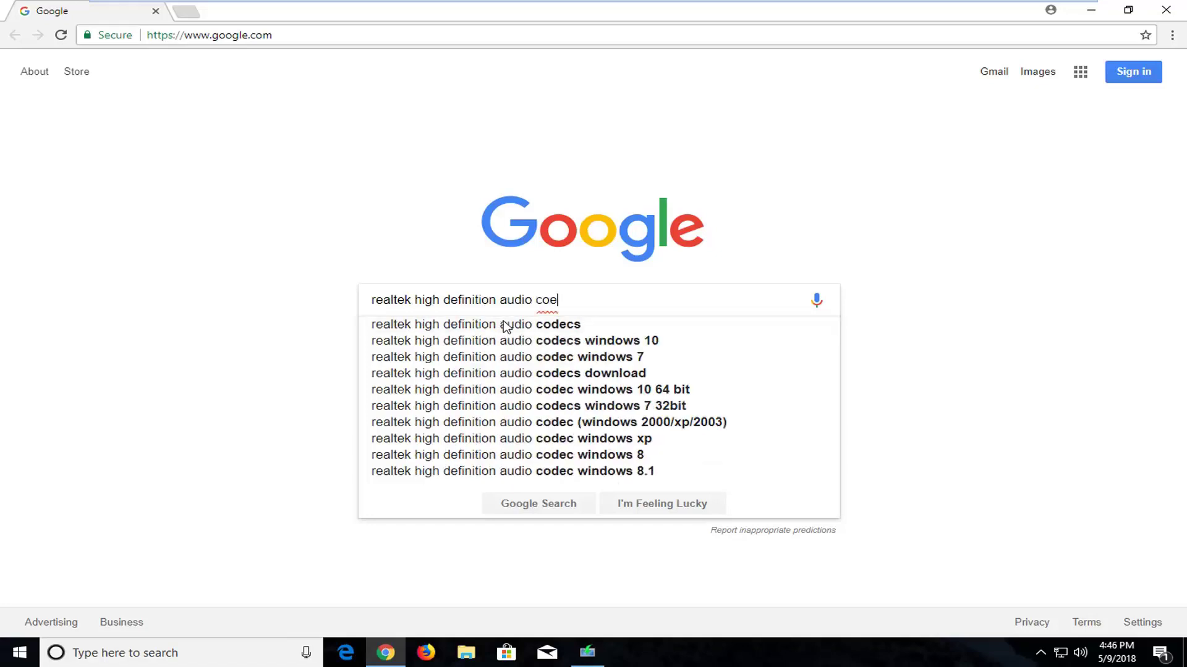
key(BackSpace)
Step: Search 'realtek high definition audio codecs' and open Realtek's High Definition Audio Codecs result
text(dec)
click(506, 326)
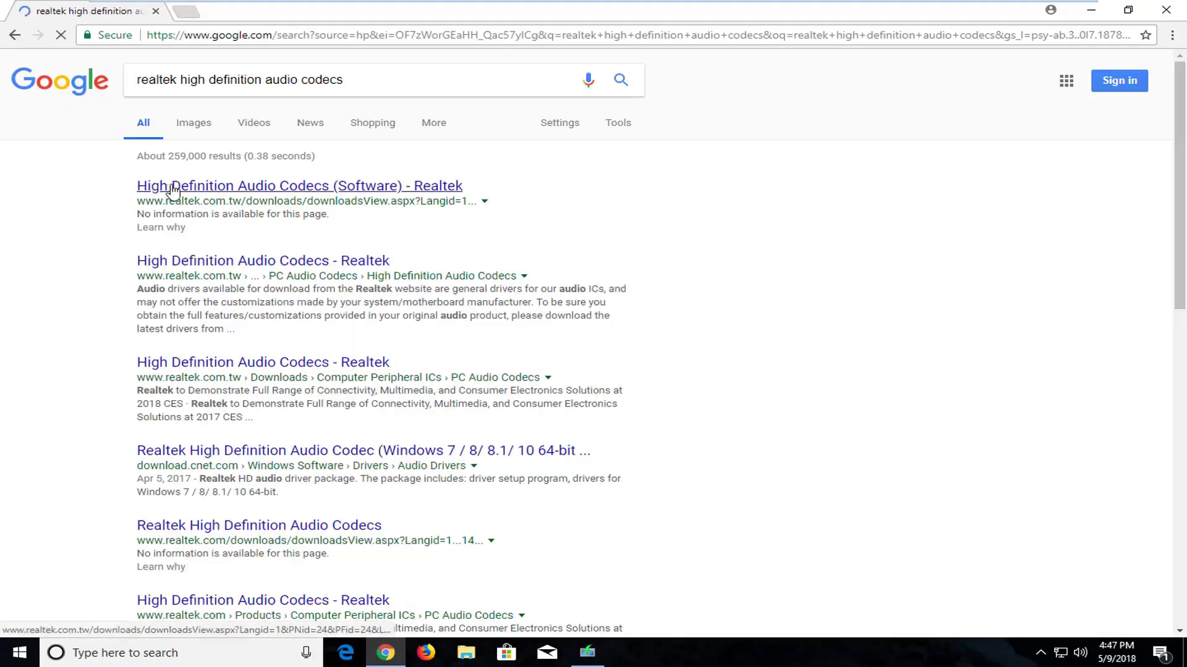
click(291, 187)
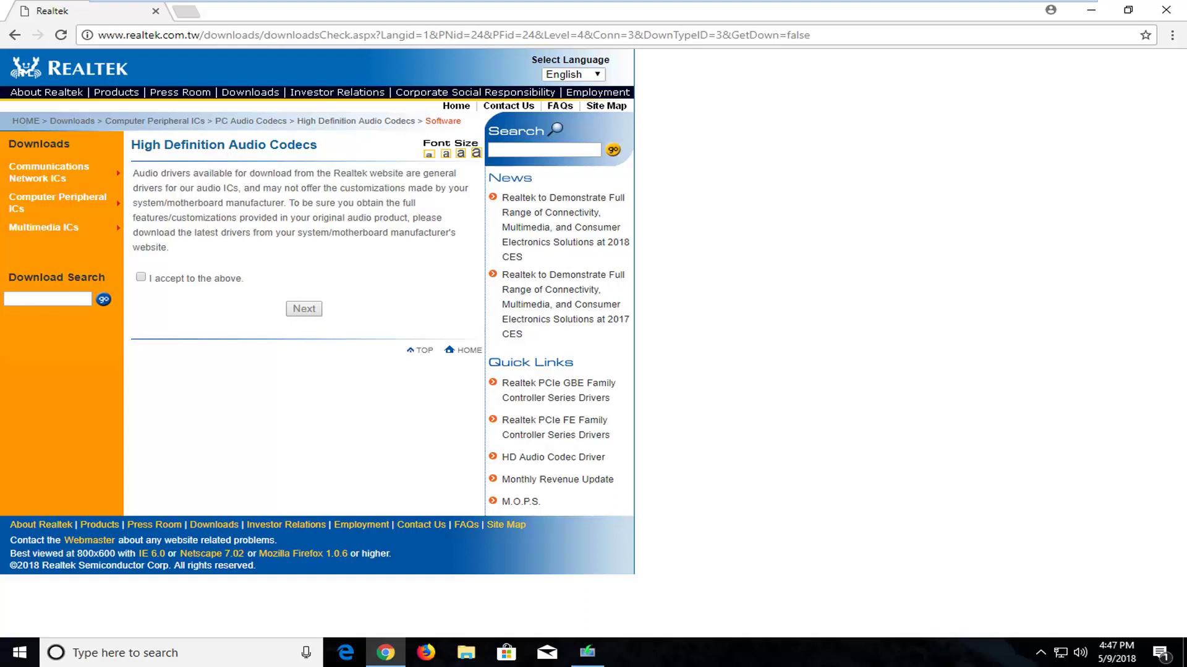
Step: Accept Realtek's download terms and continue to the driver list
click(141, 279)
click(299, 313)
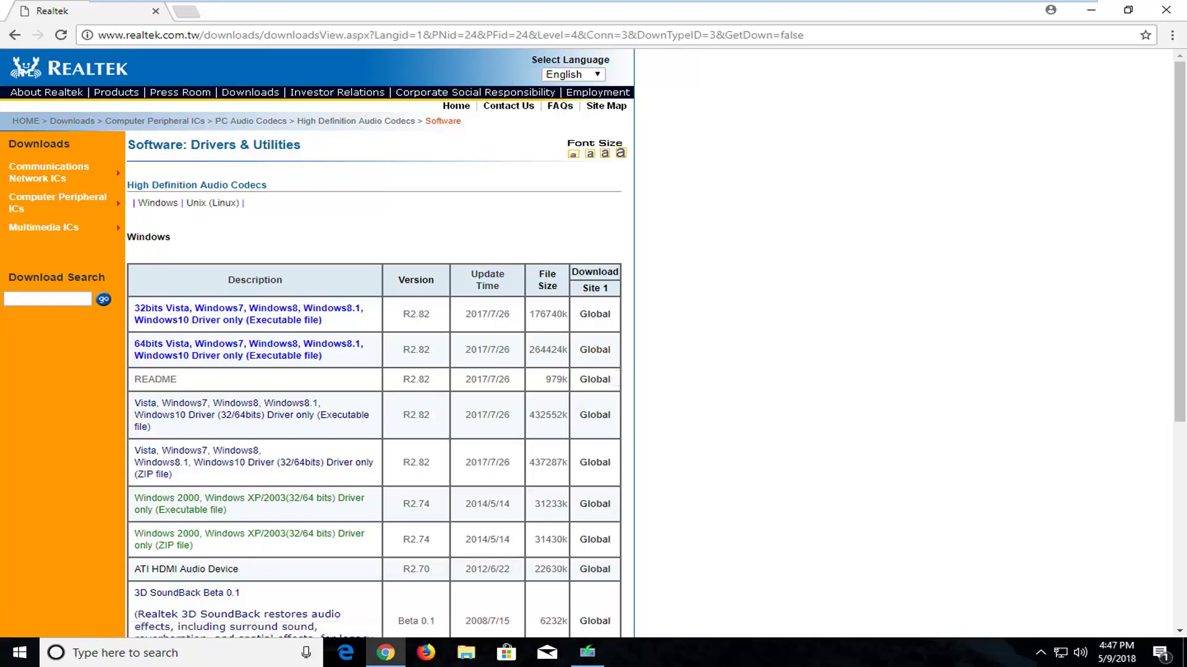
Step: Download the 32-bit Vista/Windows7/8/8.1/10 R2.82 driver executable via its Global link
click(595, 317)
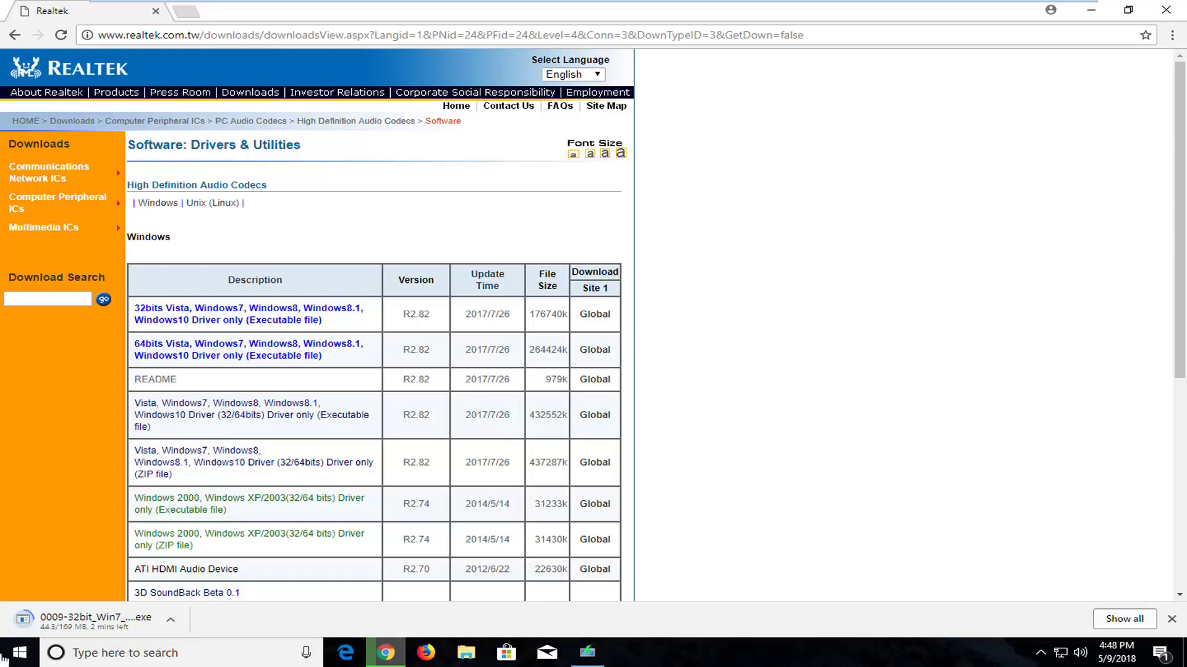
click(17, 655)
Step: Open System settings and read the About page's System type: 32-bit operating system
right_click(19, 655)
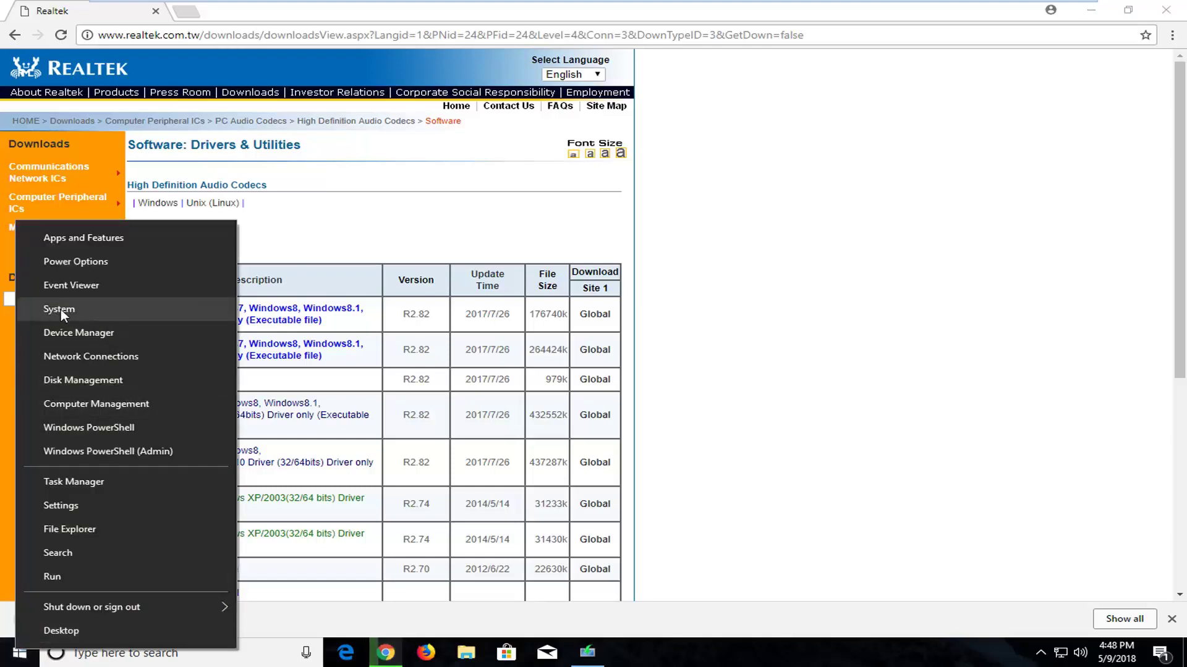
click(79, 310)
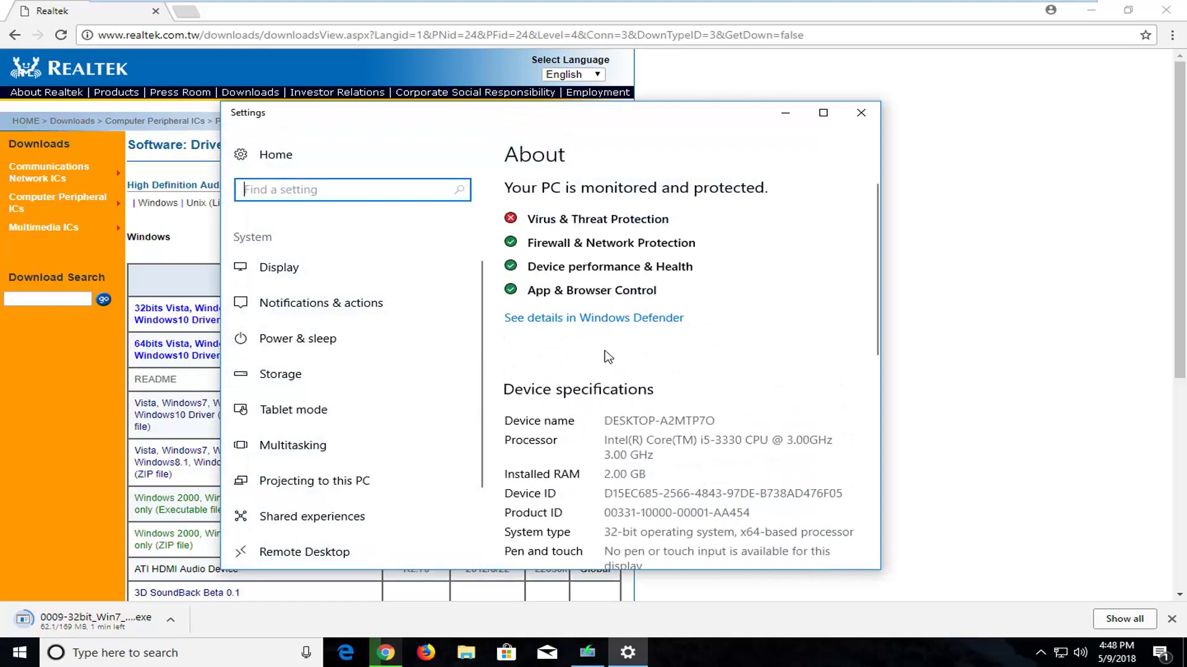
scroll(640, 312, down, 2)
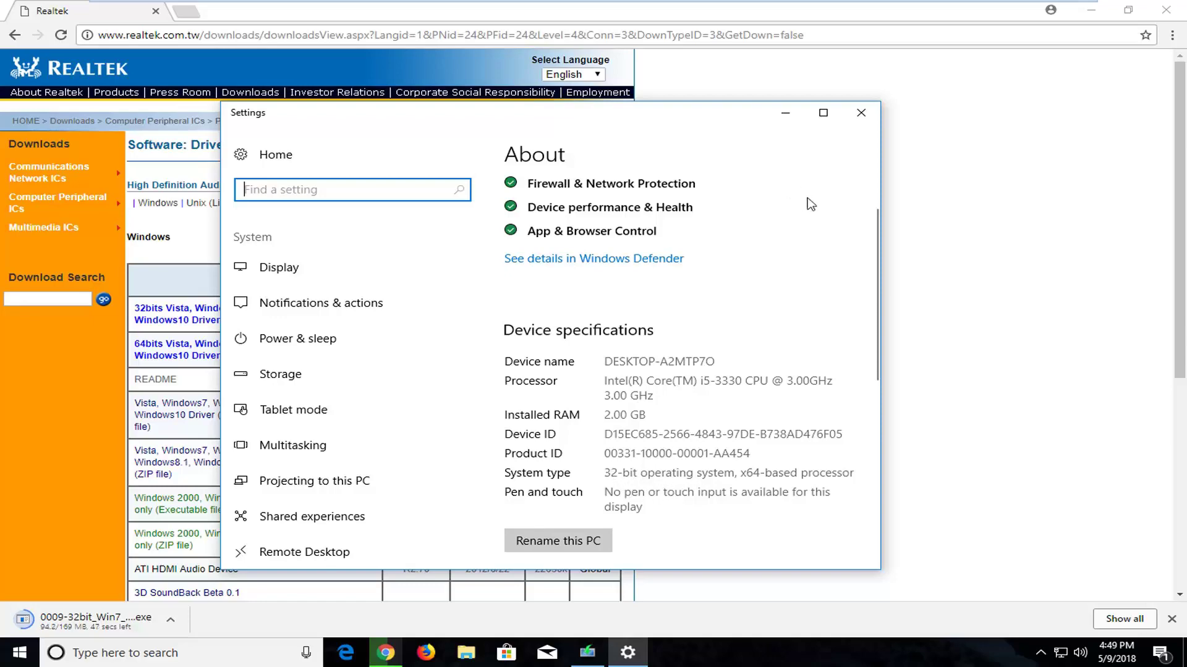
Step: Close Settings, run 0009-32bit_Win7_Win8_Win81_Win10_R282.exe, and approve its User Account Control prompt
click(861, 113)
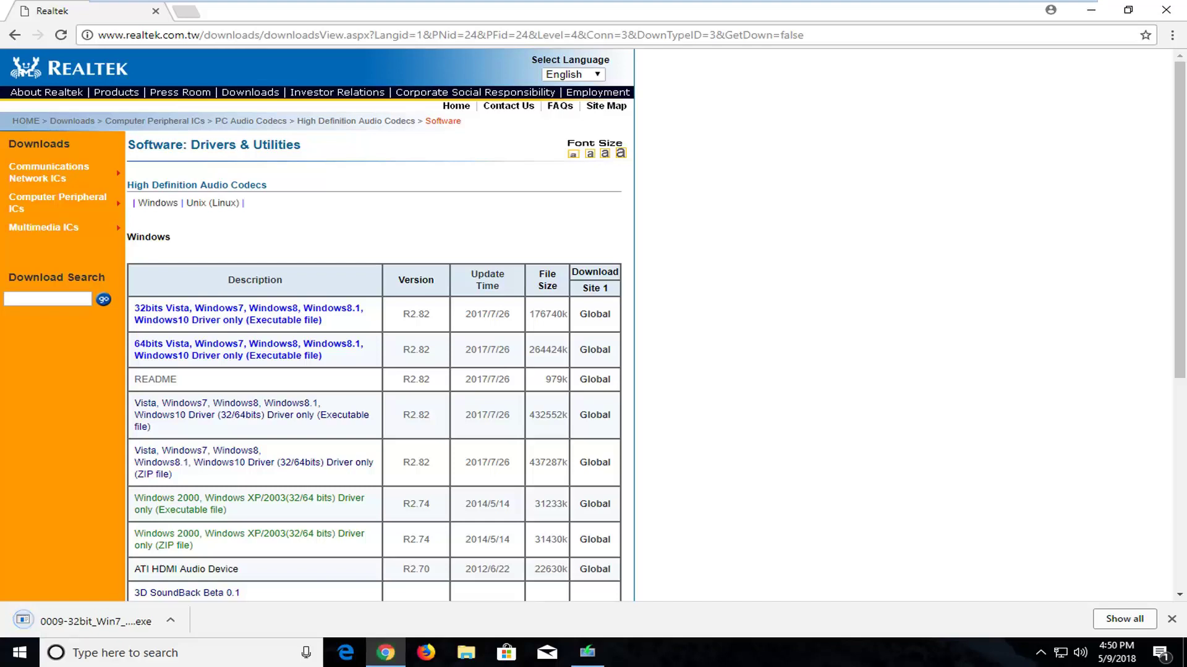
click(102, 625)
double_click(959, 19)
drag(886, 92, 774, 44)
click(958, 32)
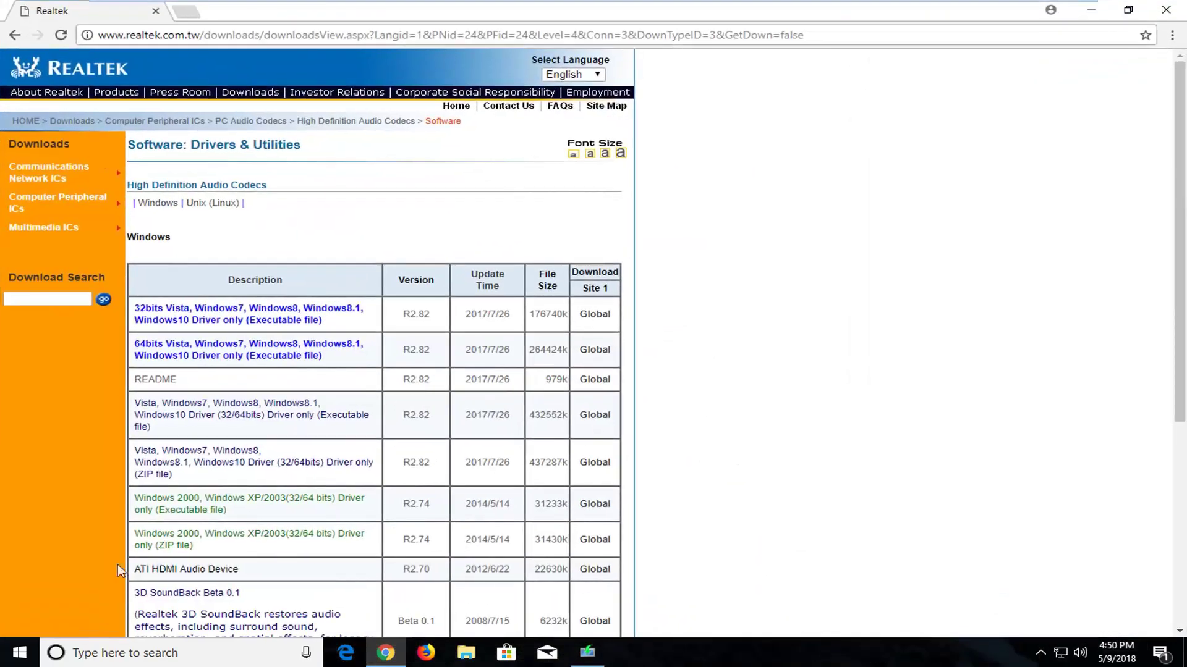
click(1128, 9)
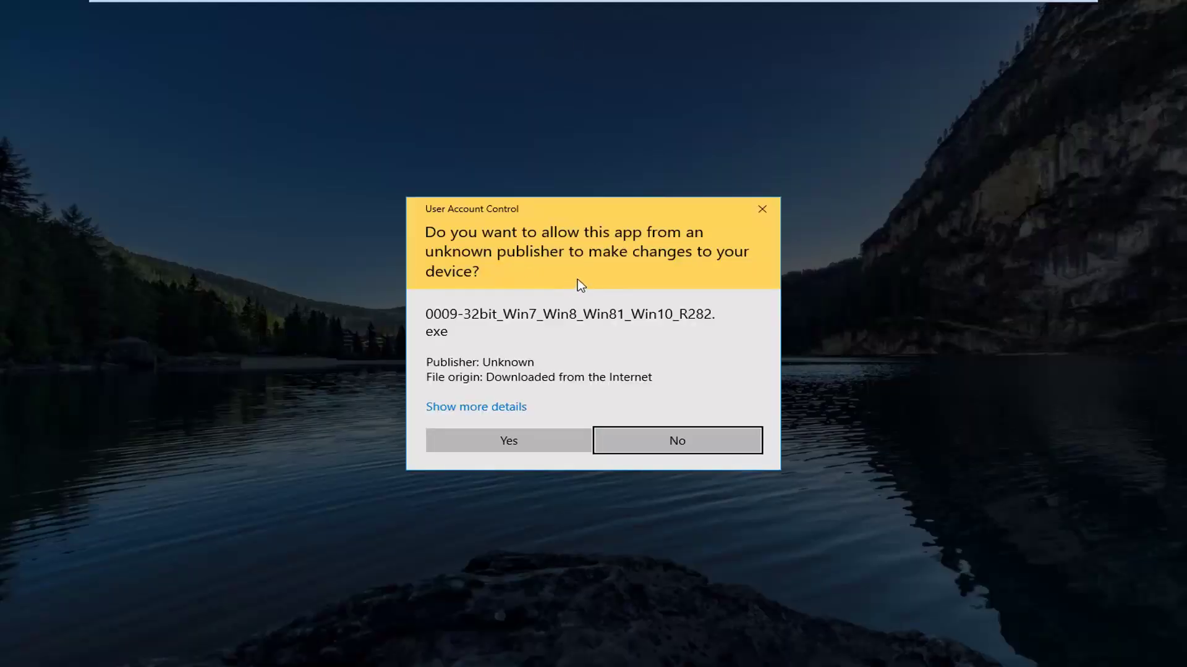
click(468, 445)
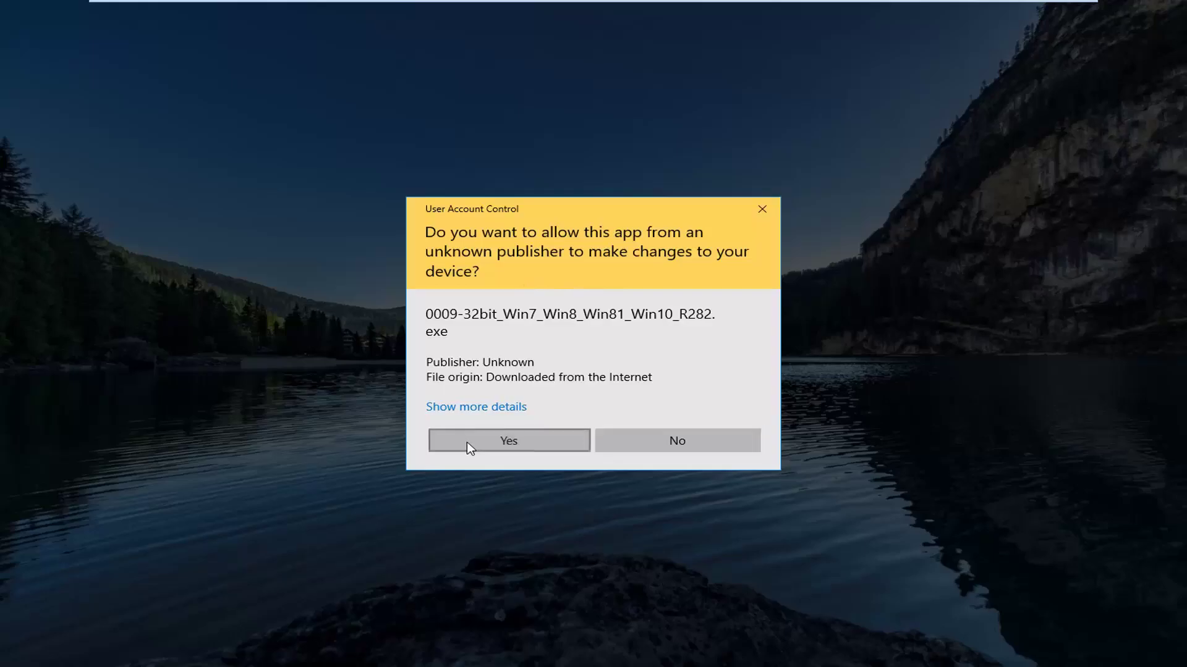
drag(823, 49, 770, 49)
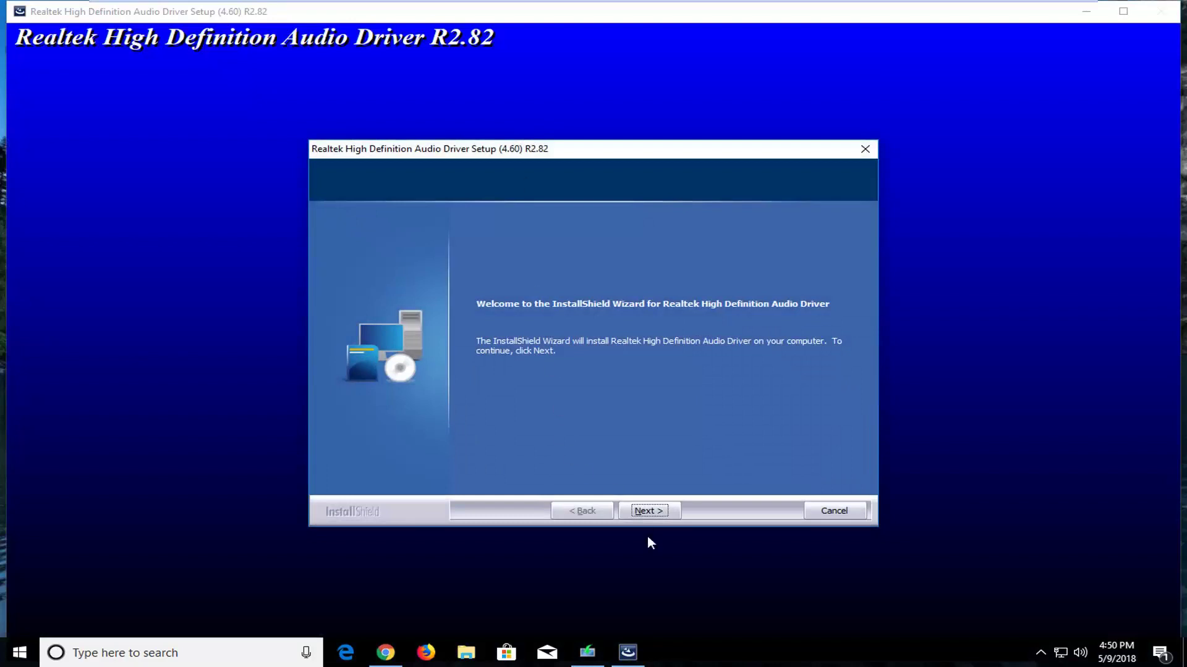
Step: Go past the InstallShield welcome screen to install the Realtek R2.82 driver
click(650, 511)
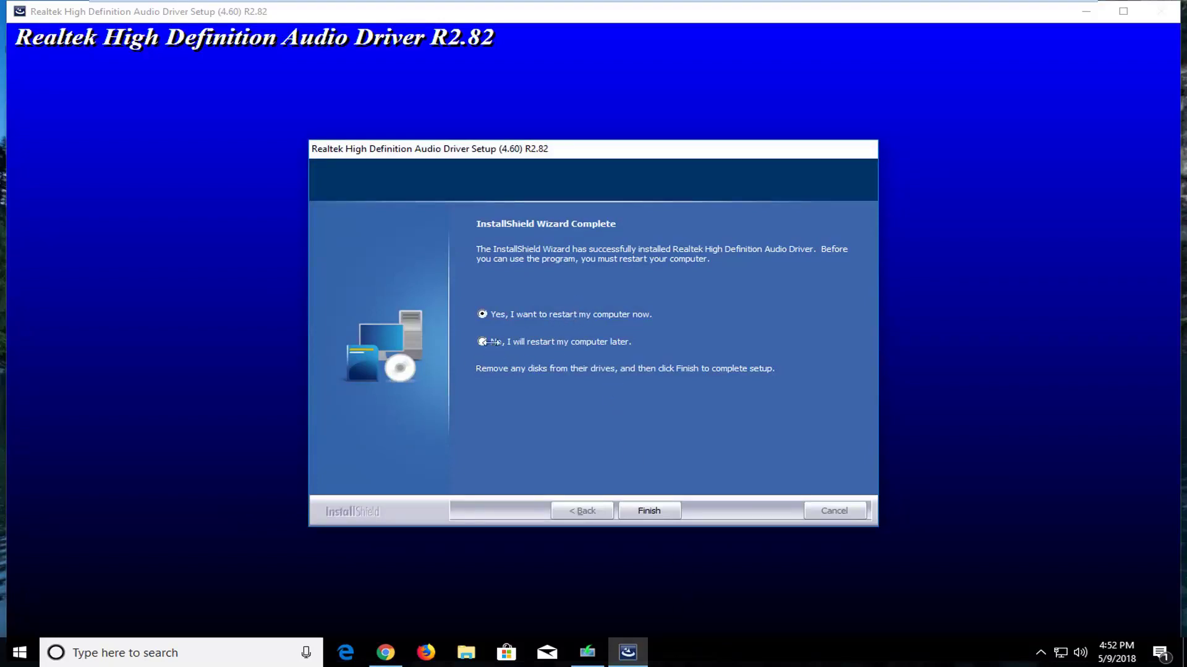
Step: Finish Realtek setup and open Recording devices from the speaker tray icon, centring the Sound dialog
click(644, 514)
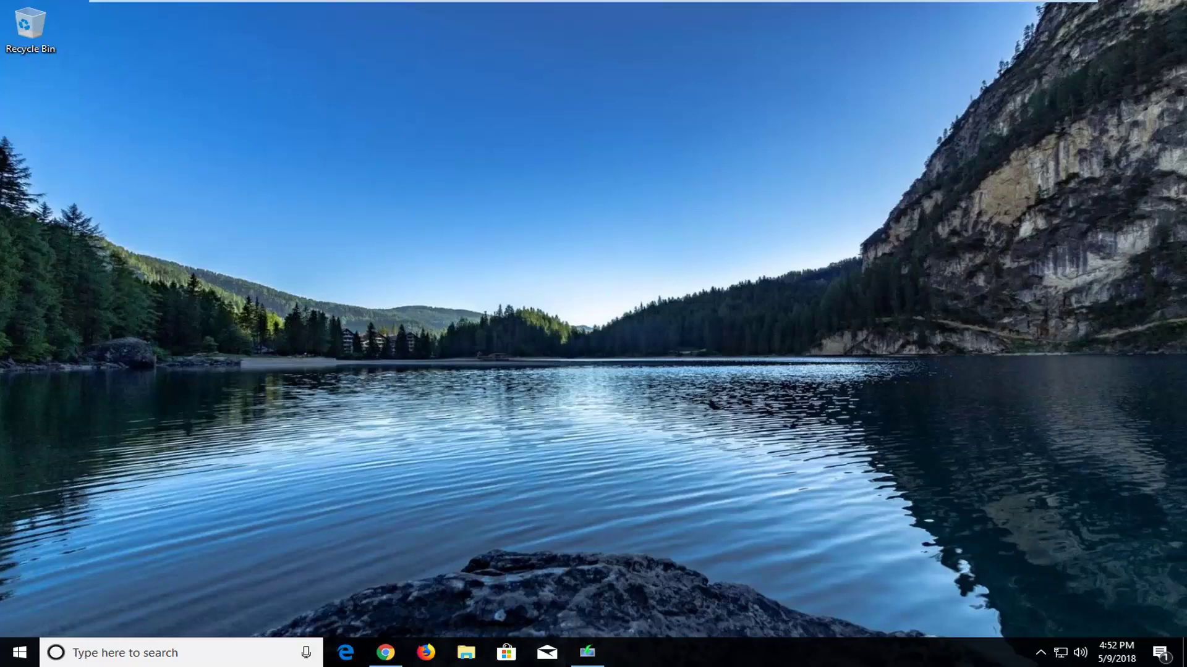
right_click(1080, 654)
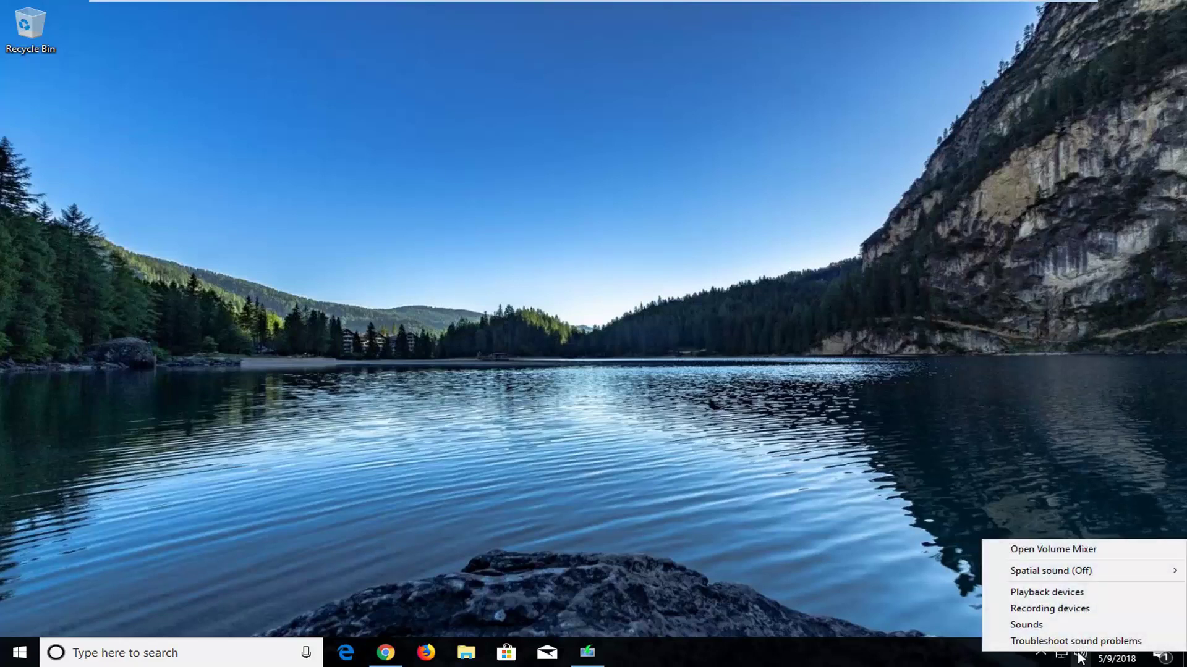
click(1029, 610)
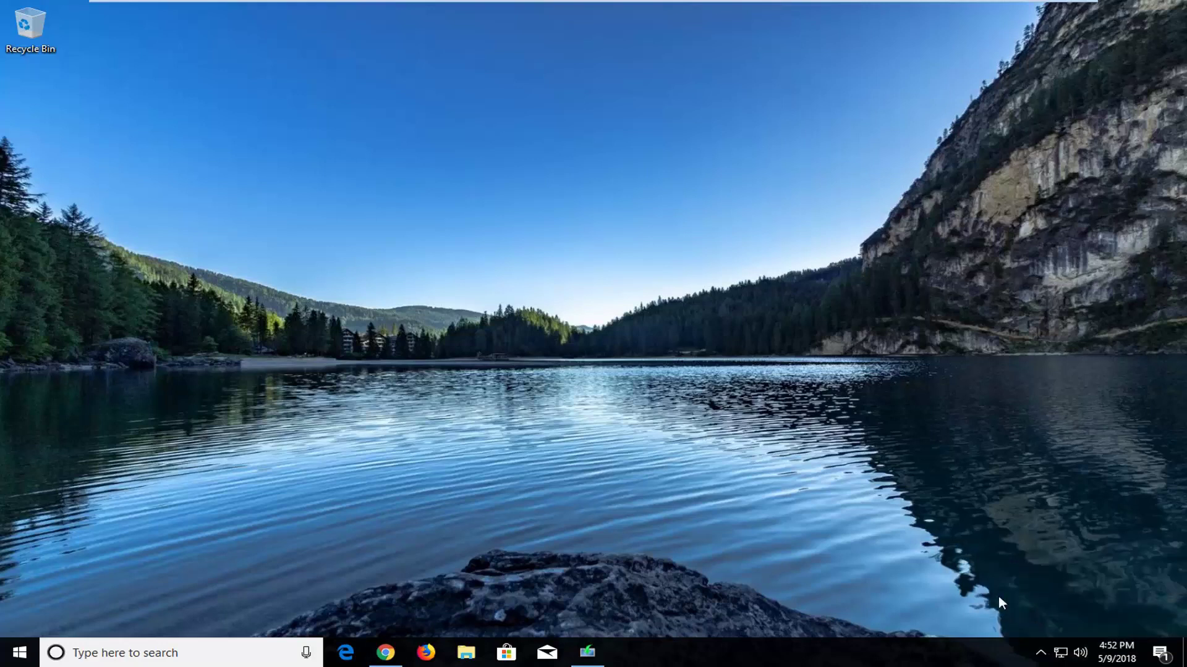
drag(258, 81, 454, 89)
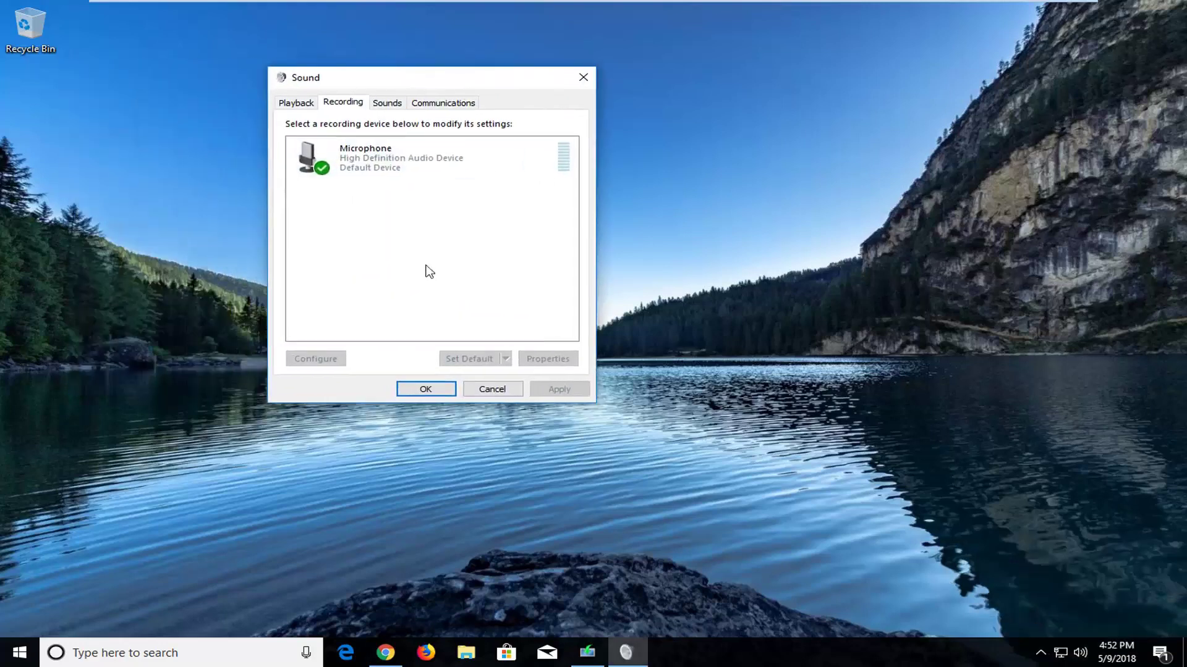
Step: Inspect the Recording list and Microphone context menus, then close the Sound dialog
right_click(453, 208)
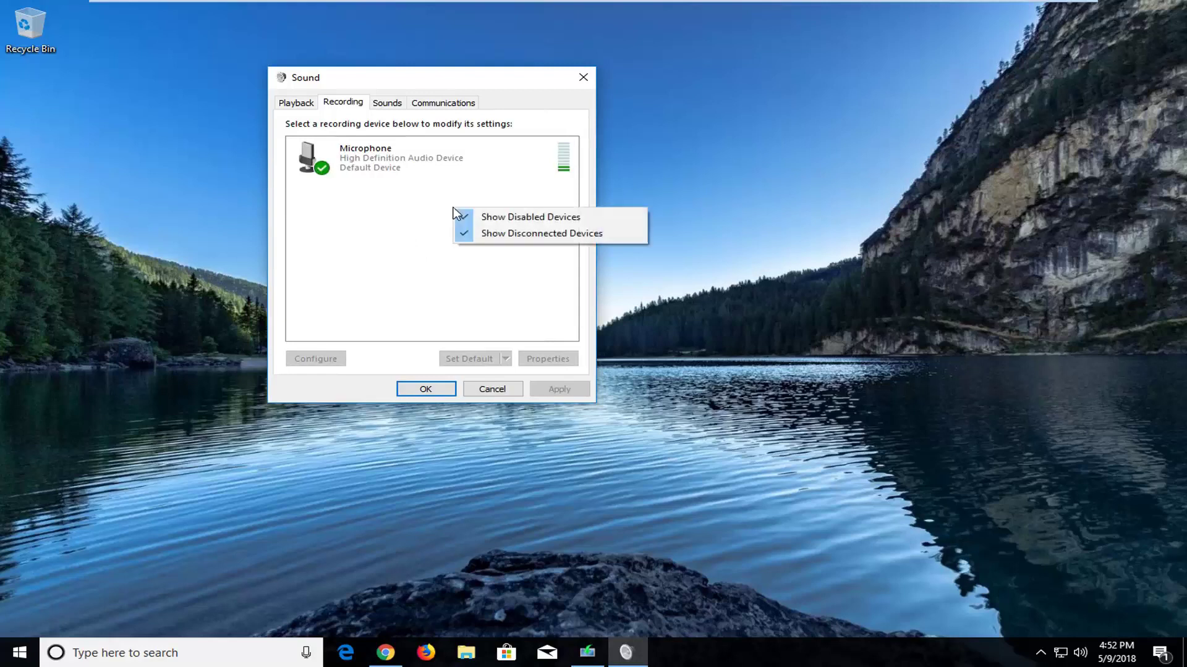
click(343, 234)
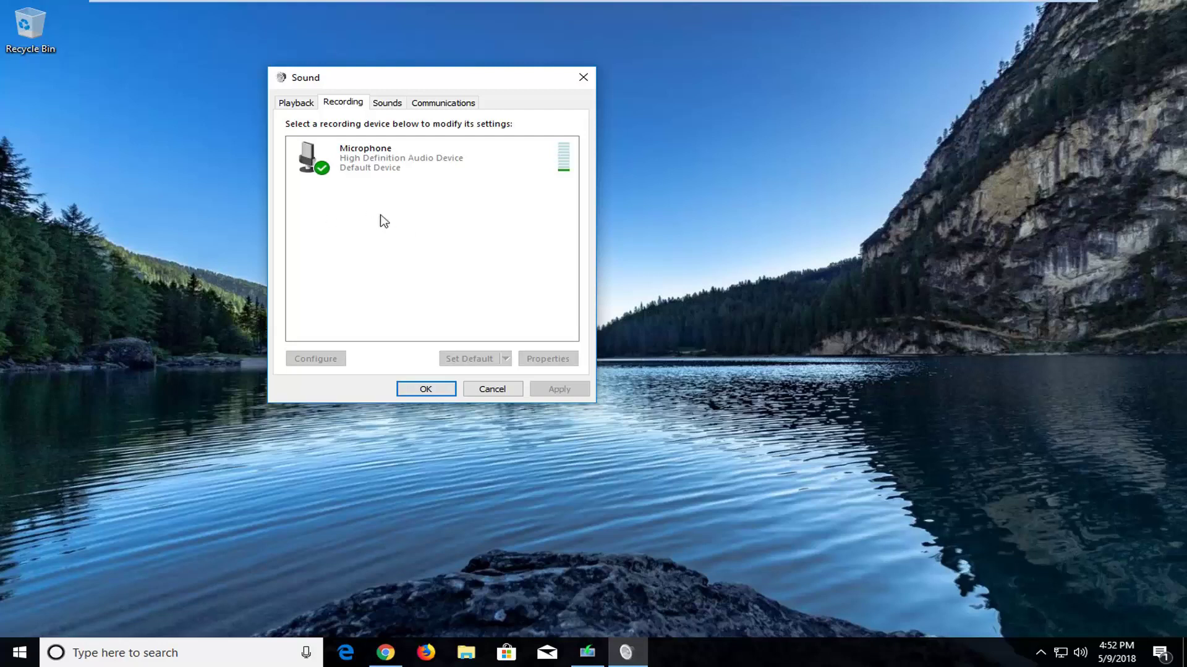
click(316, 159)
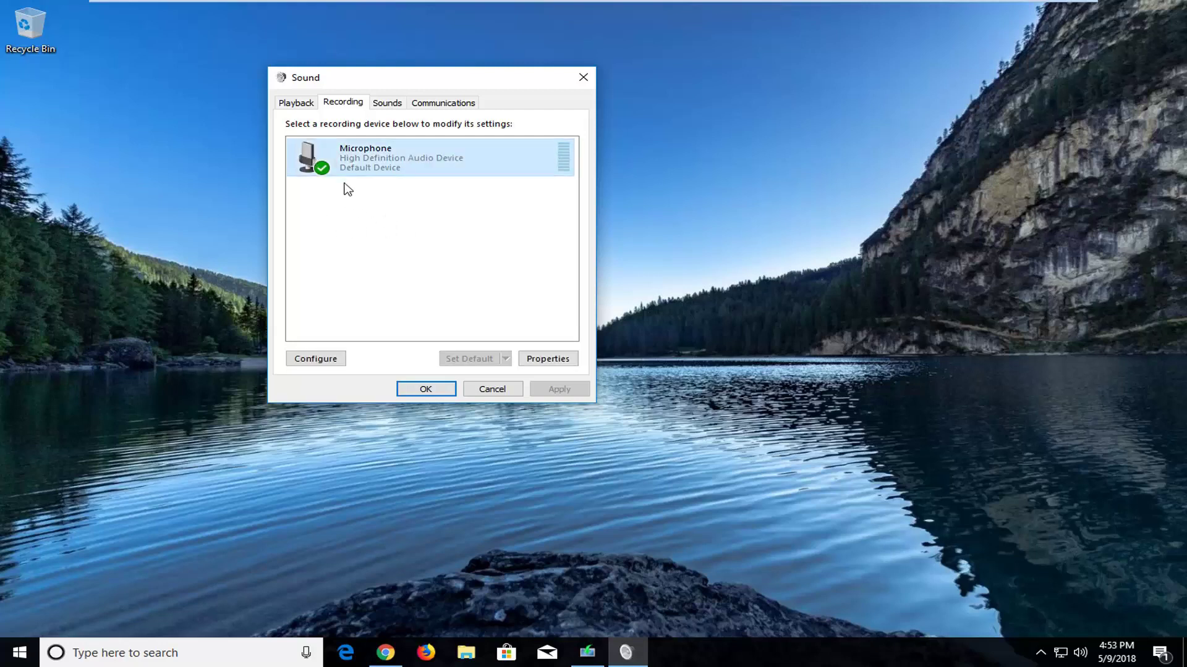
right_click(358, 150)
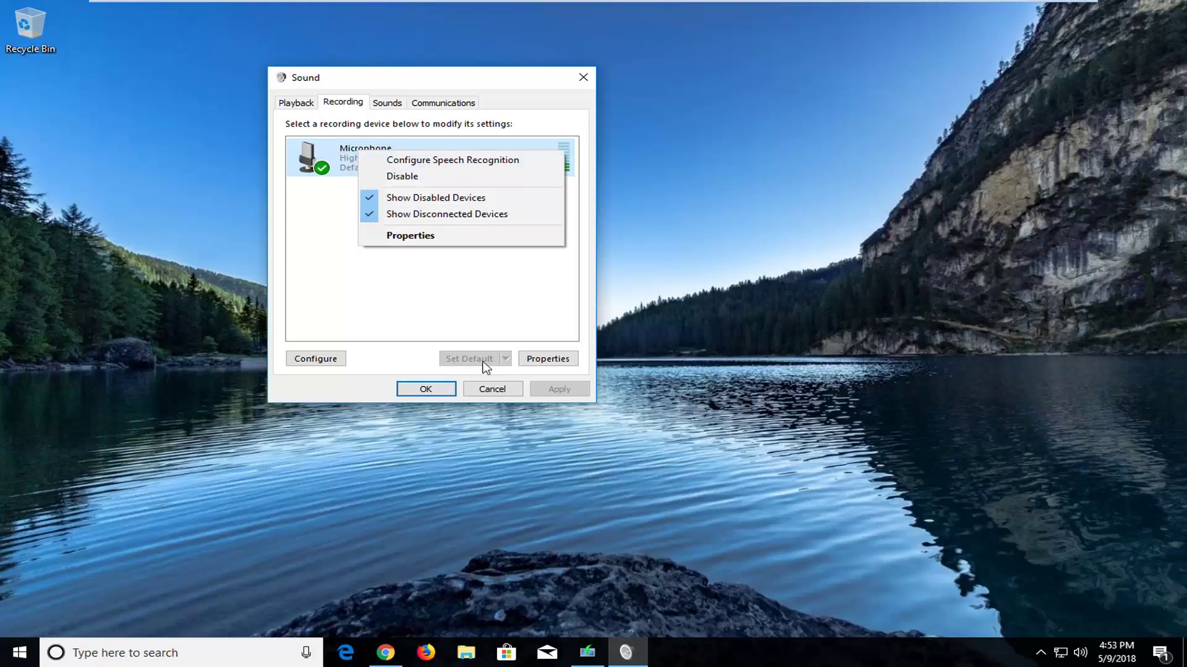
click(450, 315)
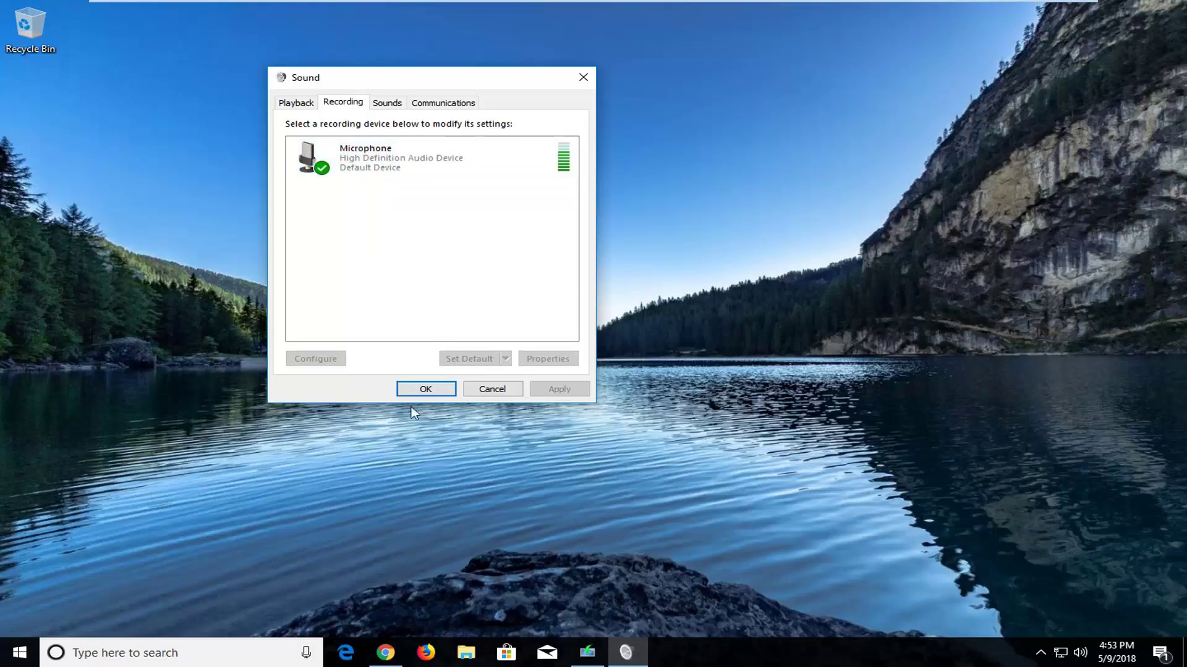
click(583, 78)
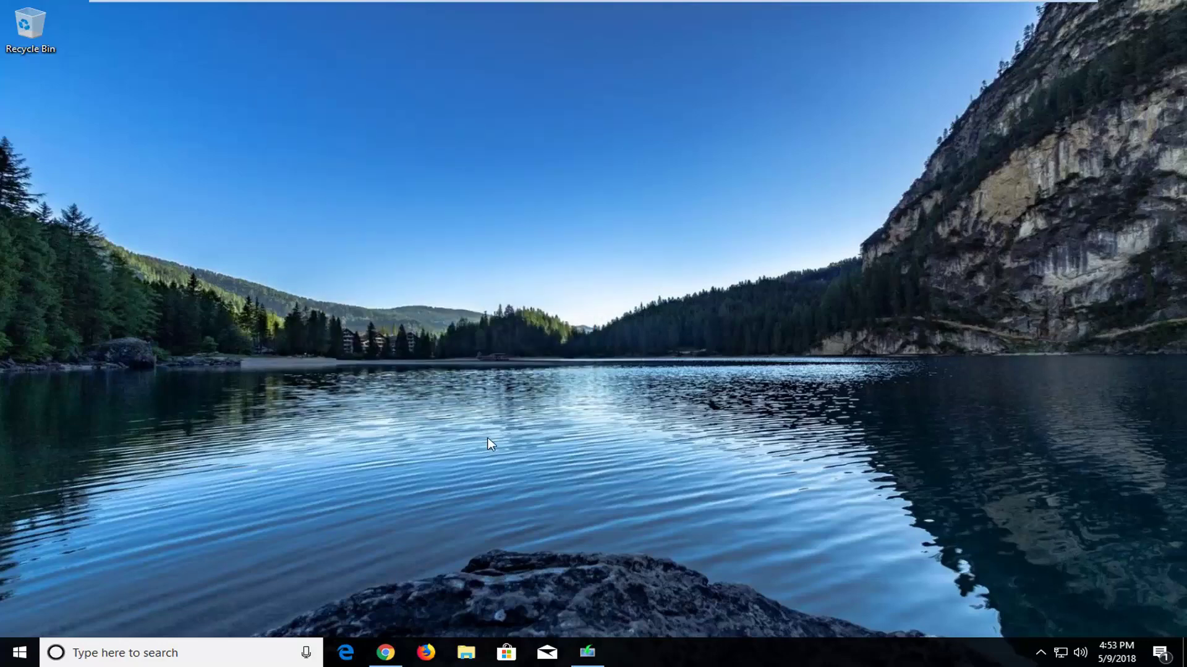